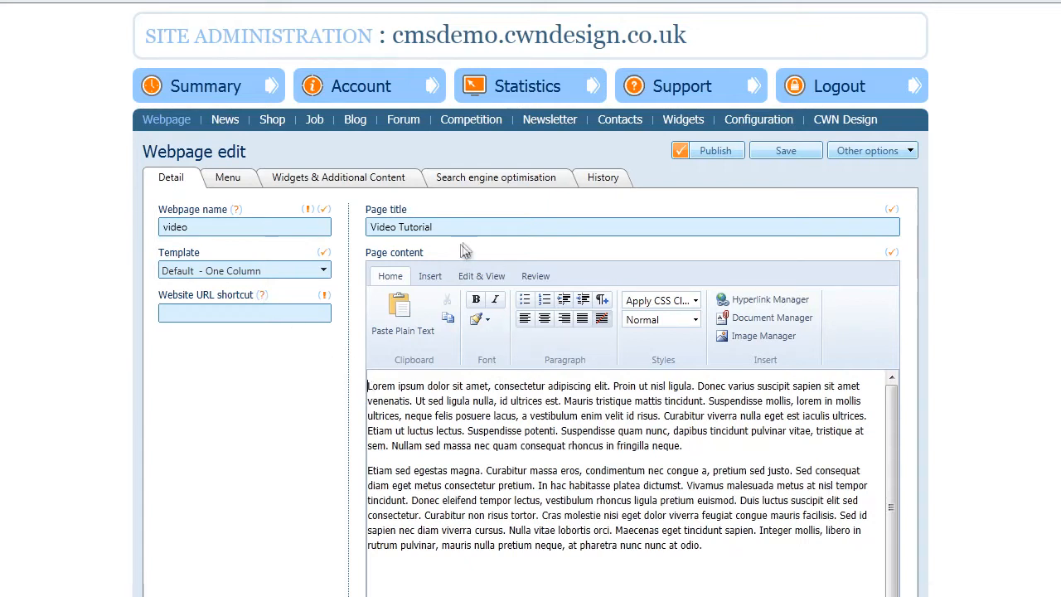
# Step: Open the Image Manager and preview the clothing and game console images in the public folder
pyautogui.click(756, 341)
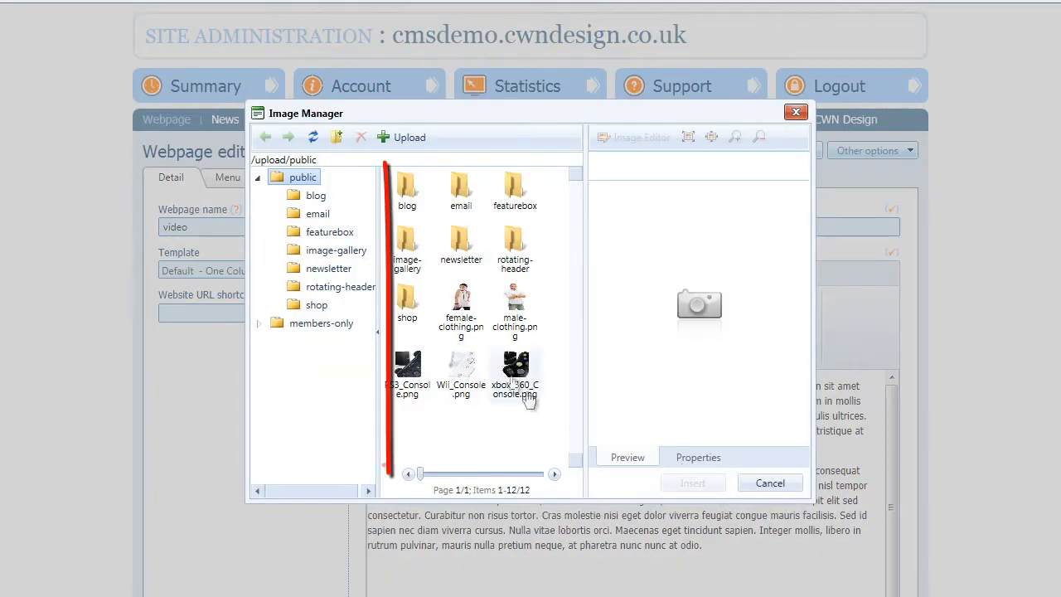
pyautogui.click(461, 305)
pyautogui.click(514, 305)
pyautogui.click(514, 368)
pyautogui.click(461, 369)
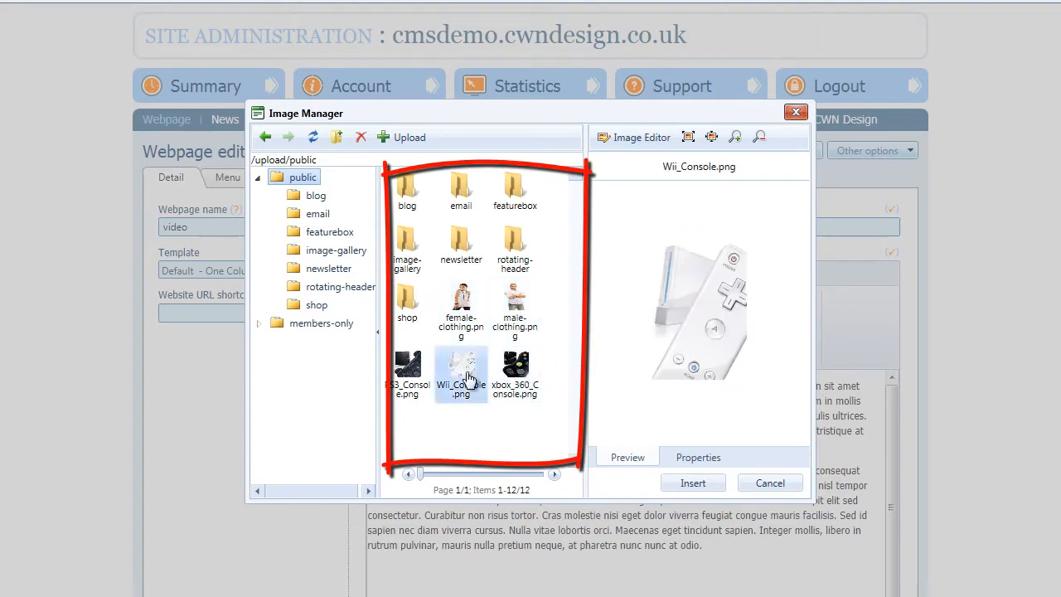
pyautogui.click(407, 368)
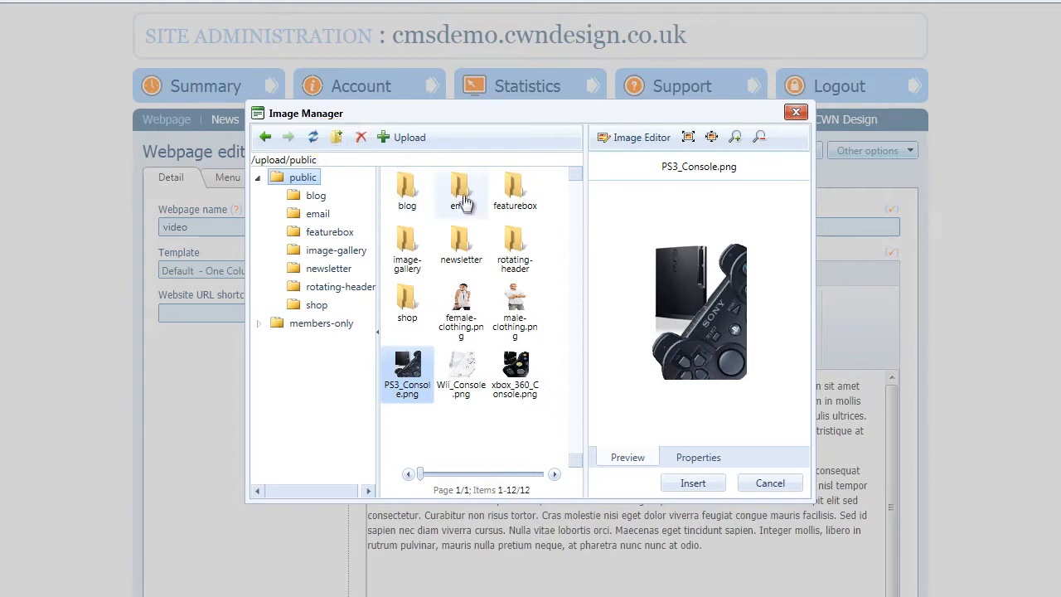
# Step: Open the image upload form, add two extra file rows and remove them again
pyautogui.click(406, 140)
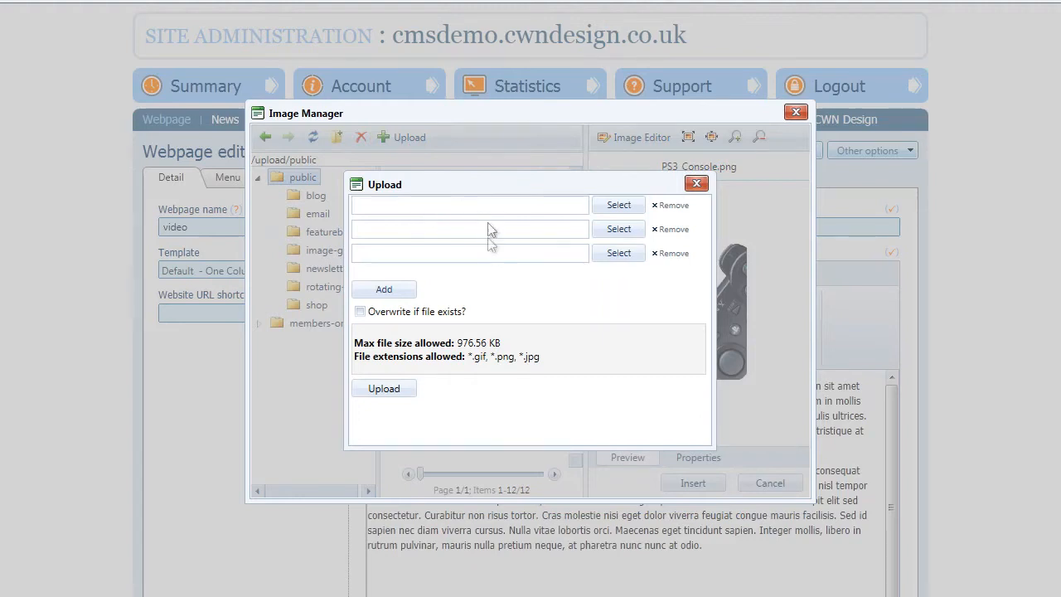
pyautogui.click(390, 291)
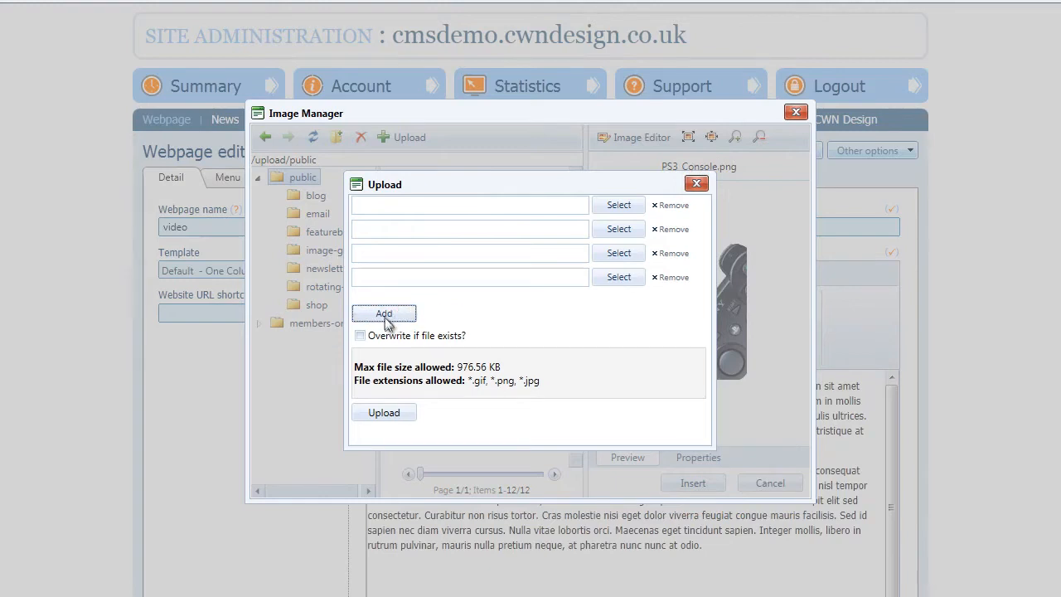
pyautogui.click(391, 318)
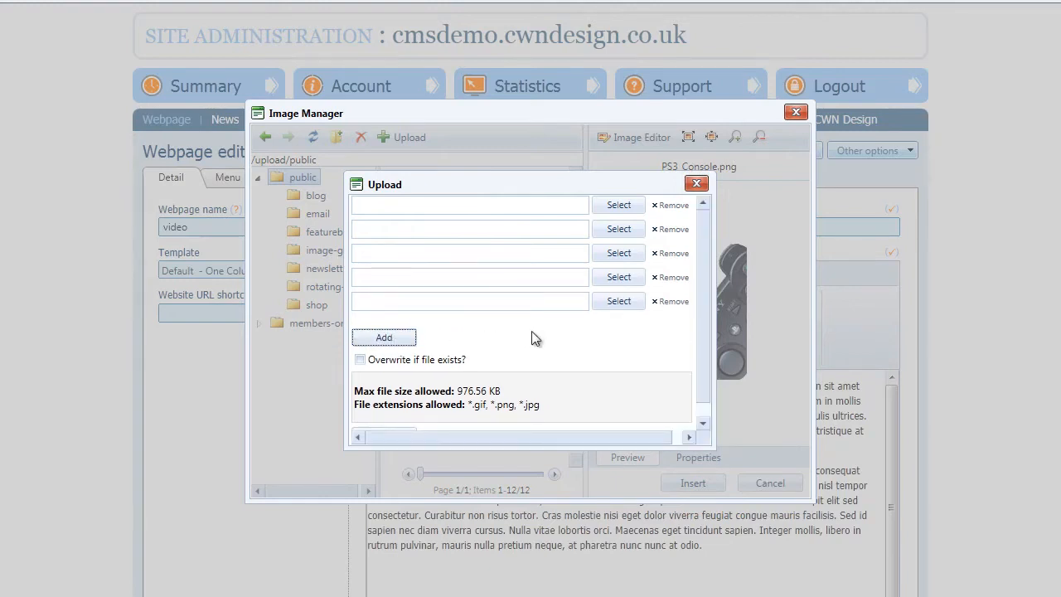
pyautogui.click(672, 300)
pyautogui.click(673, 276)
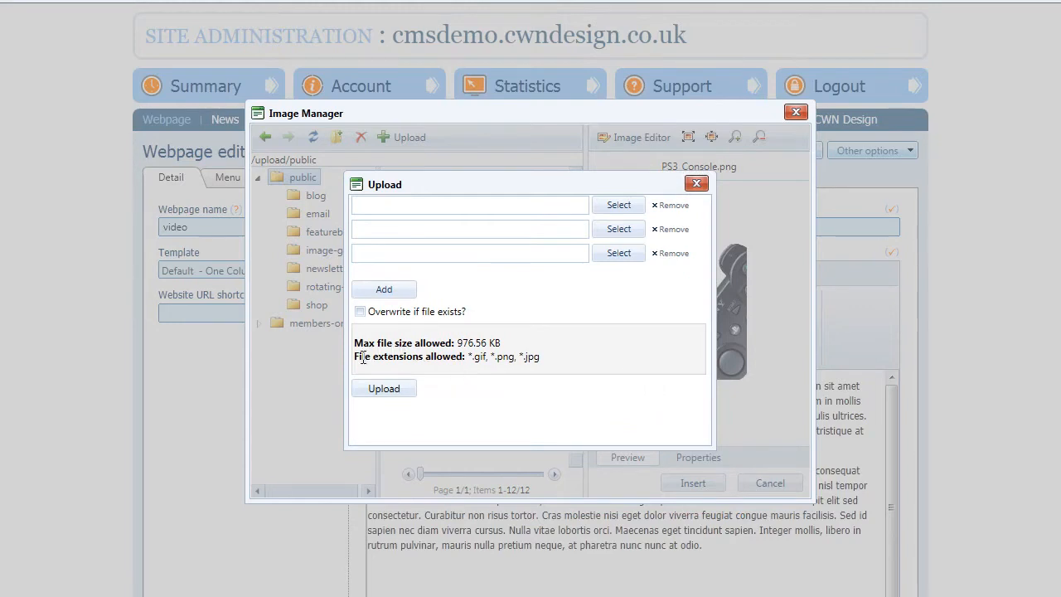
# Step: Check the allowed file extensions and maximum file size, and upload dessert.jpg to the public folder
pyautogui.moveTo(362, 357); pyautogui.dragTo(546, 360)
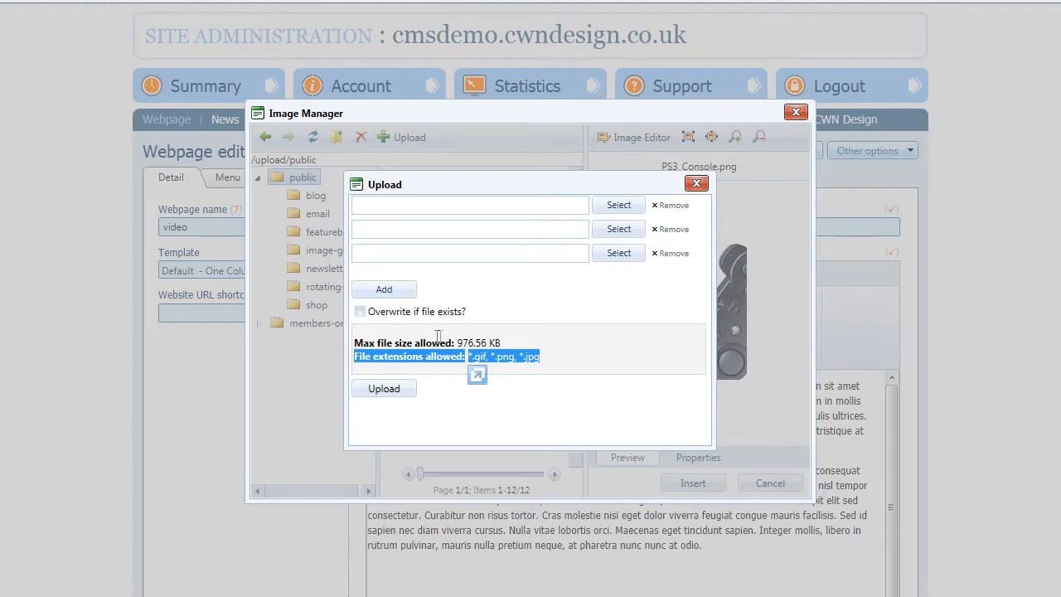
pyautogui.moveTo(459, 342); pyautogui.dragTo(501, 343)
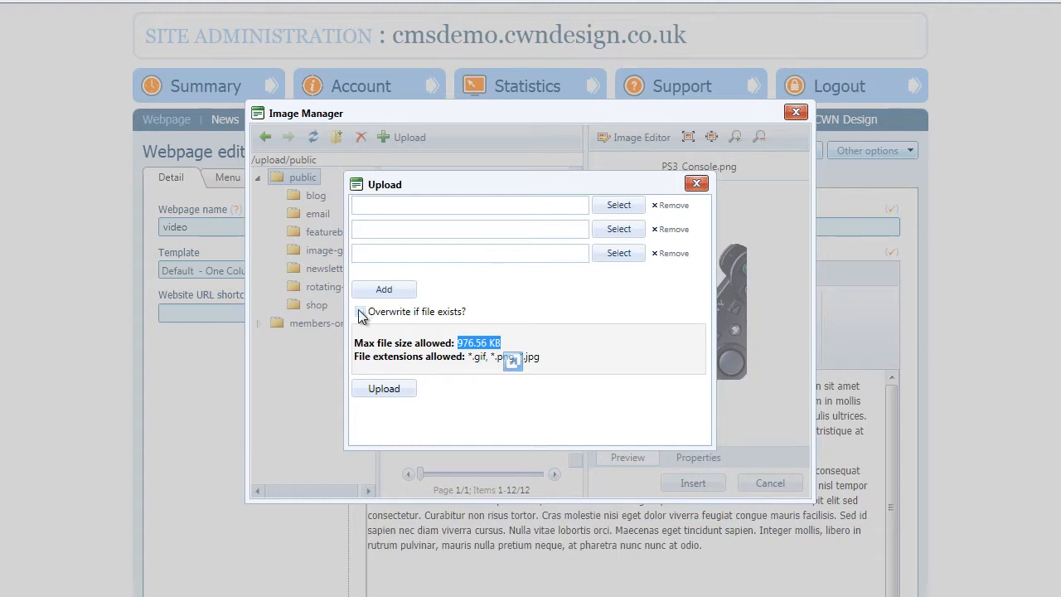
pyautogui.click(623, 204)
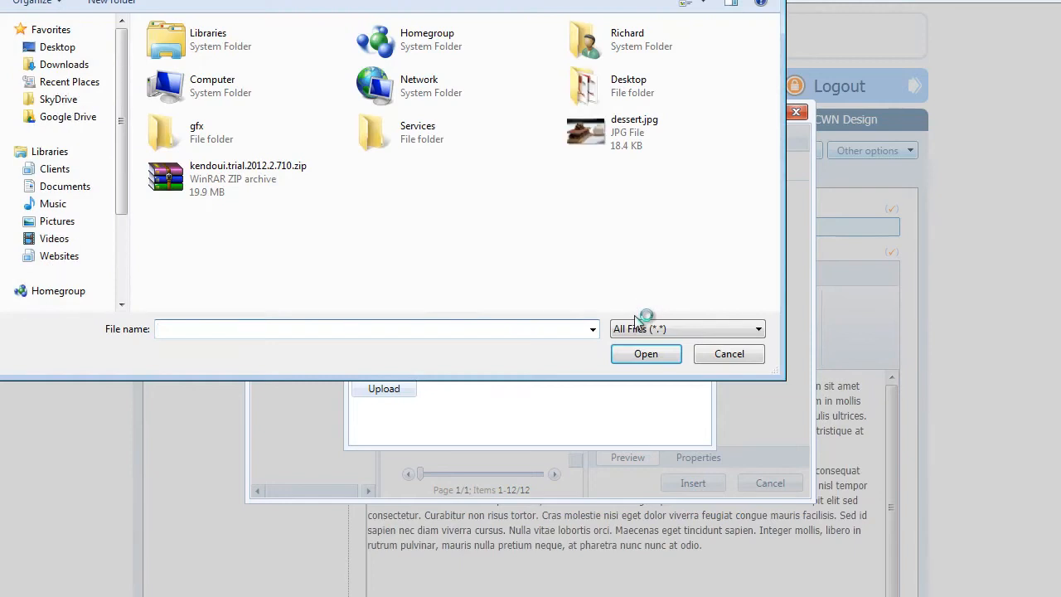
pyautogui.click(643, 132)
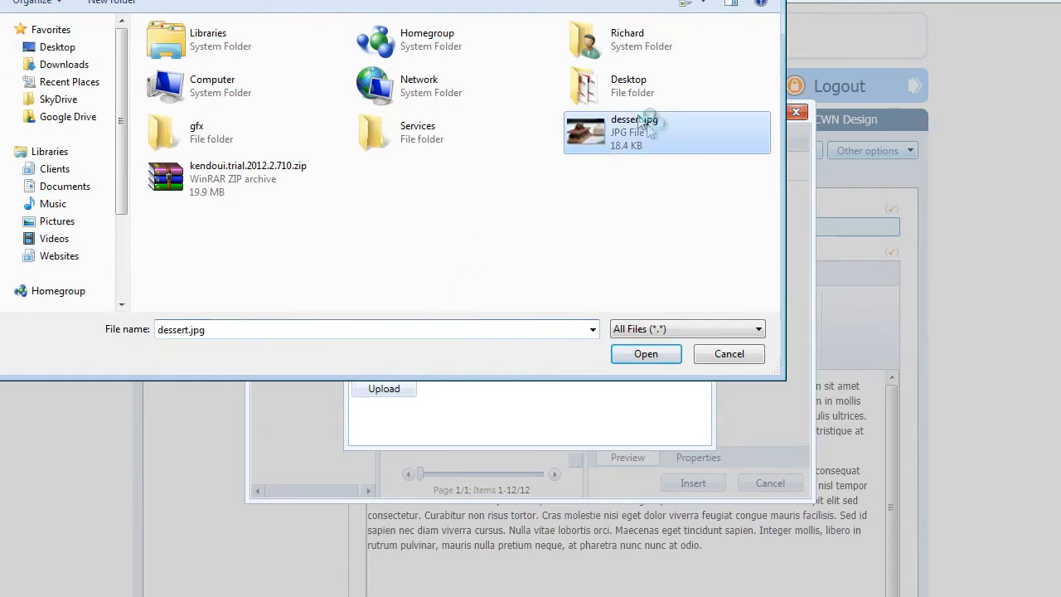
pyautogui.click(645, 354)
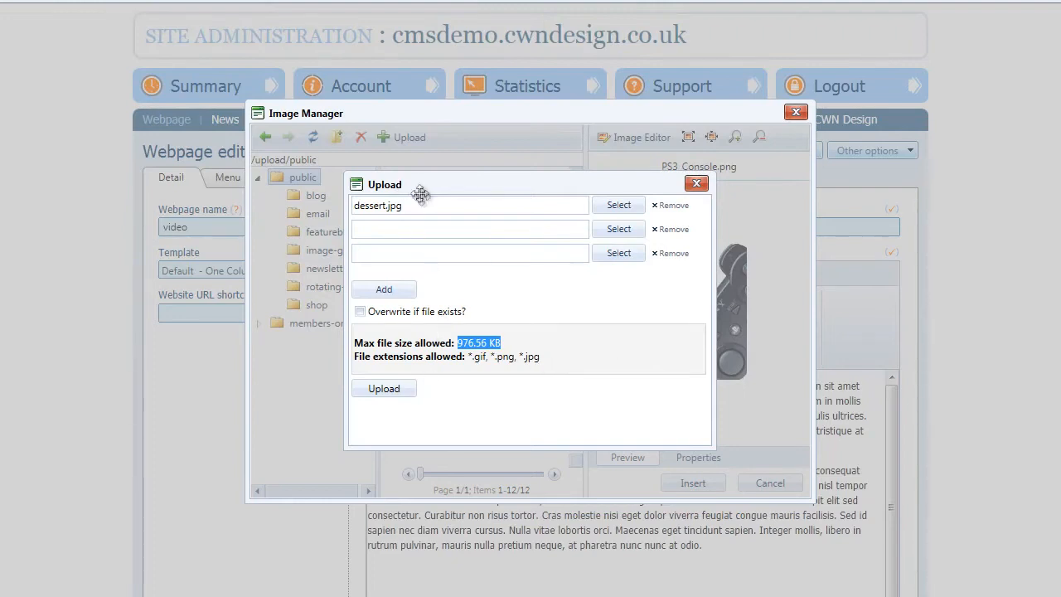
pyautogui.click(384, 388)
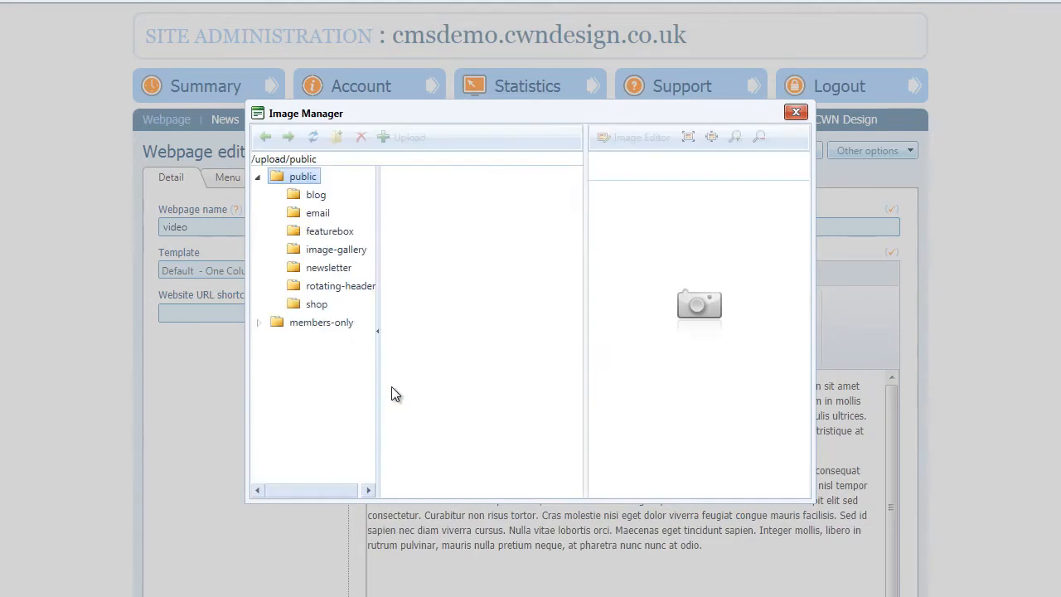
# Step: Show the properties of dessert.jpg and try a width of 540 px
pyautogui.click(406, 437)
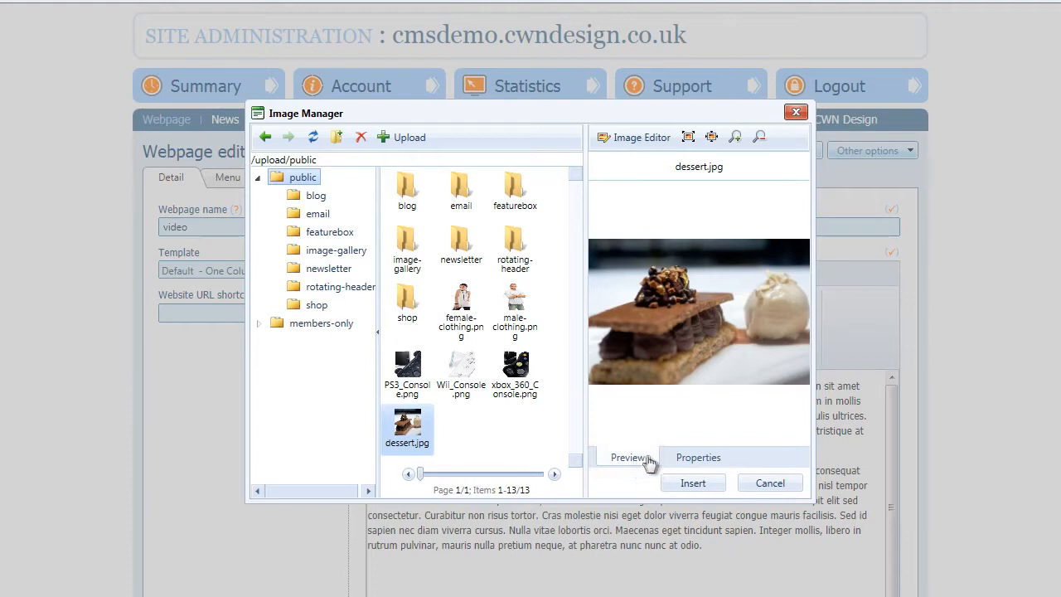
pyautogui.click(696, 457)
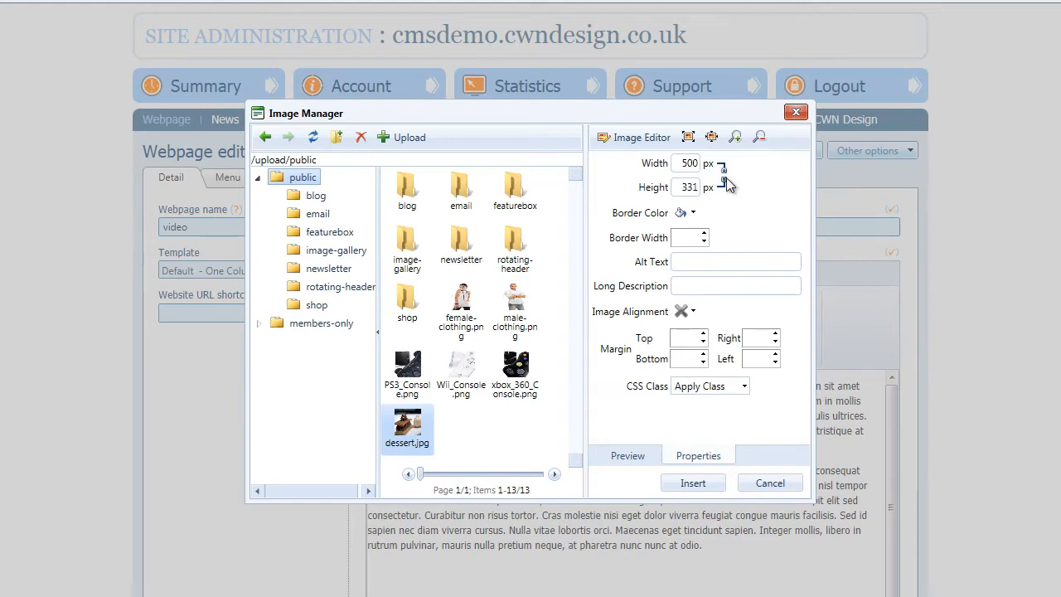
pyautogui.doubleClick(696, 162)
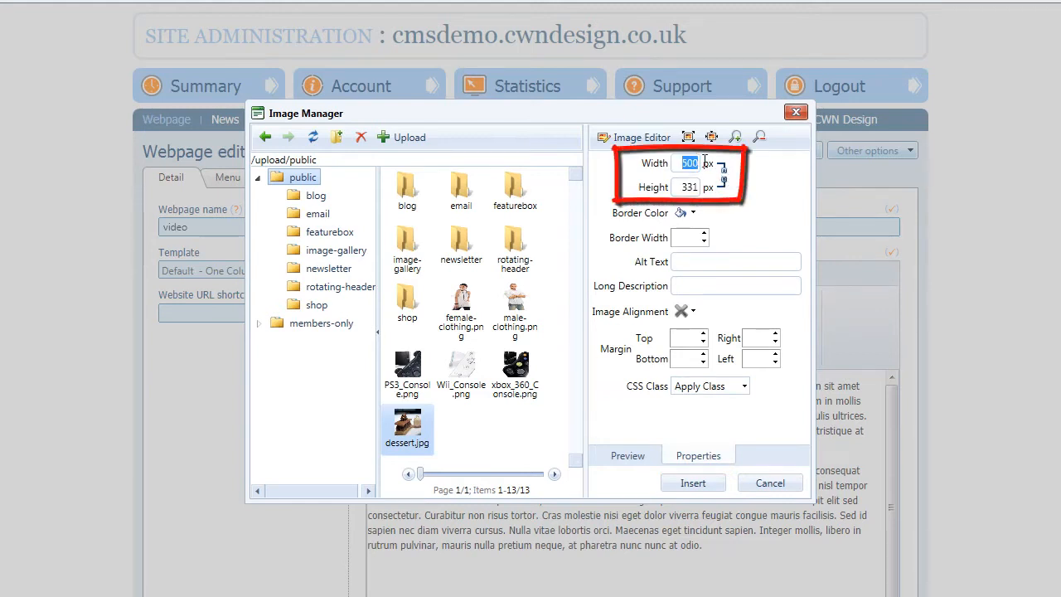
pyautogui.write('540')
pyautogui.moveTo(688, 160); pyautogui.dragTo(694, 161)
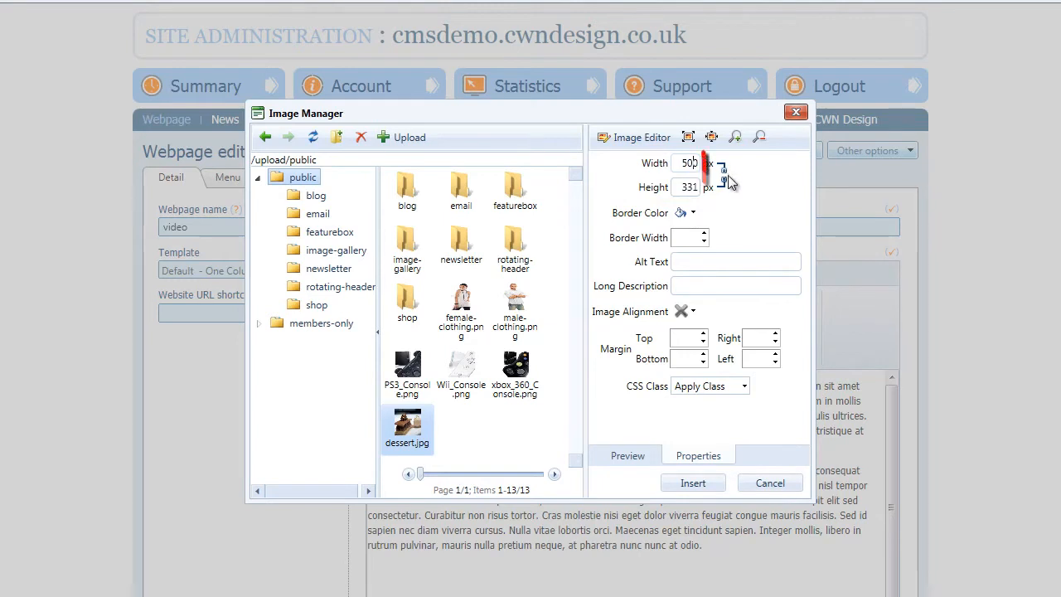
# Step: Link the image's width and height, try a width of 450 px, and set the width back to 500 px
pyautogui.click(725, 176)
pyautogui.moveTo(681, 165); pyautogui.dragTo(707, 171)
pyautogui.write('450')
pyautogui.moveTo(676, 164); pyautogui.dragTo(733, 162)
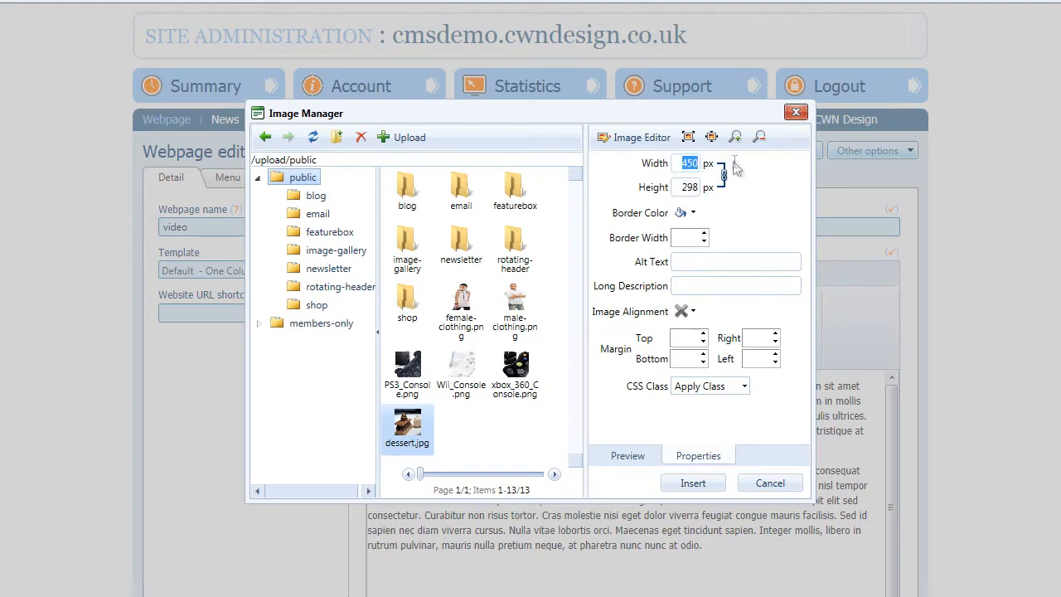
pyautogui.write('500')
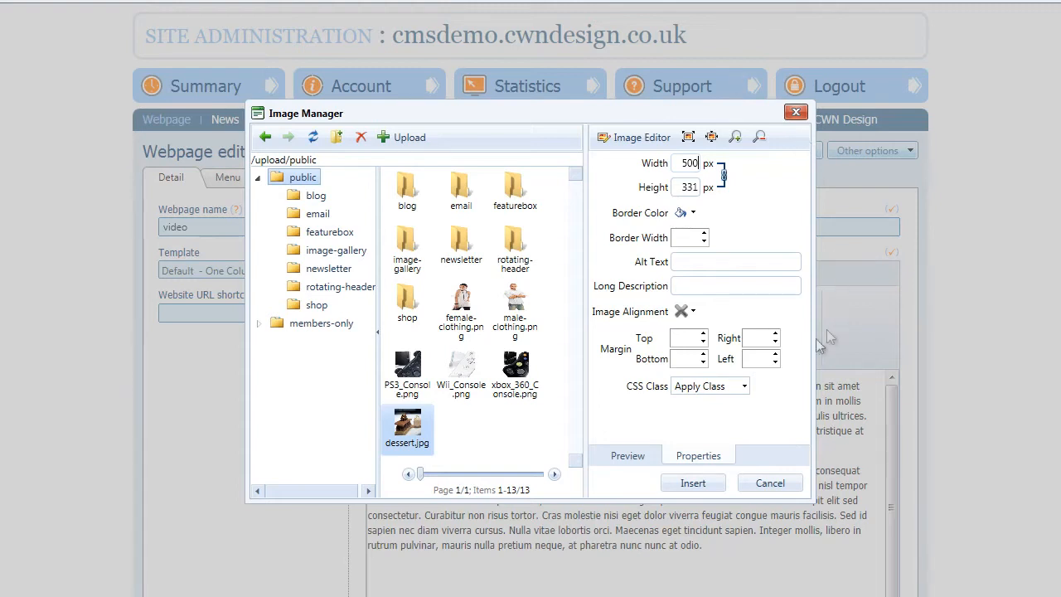
# Step: Give the dessert image a border in the custom colour #663300 with a width of 1
pyautogui.click(694, 213)
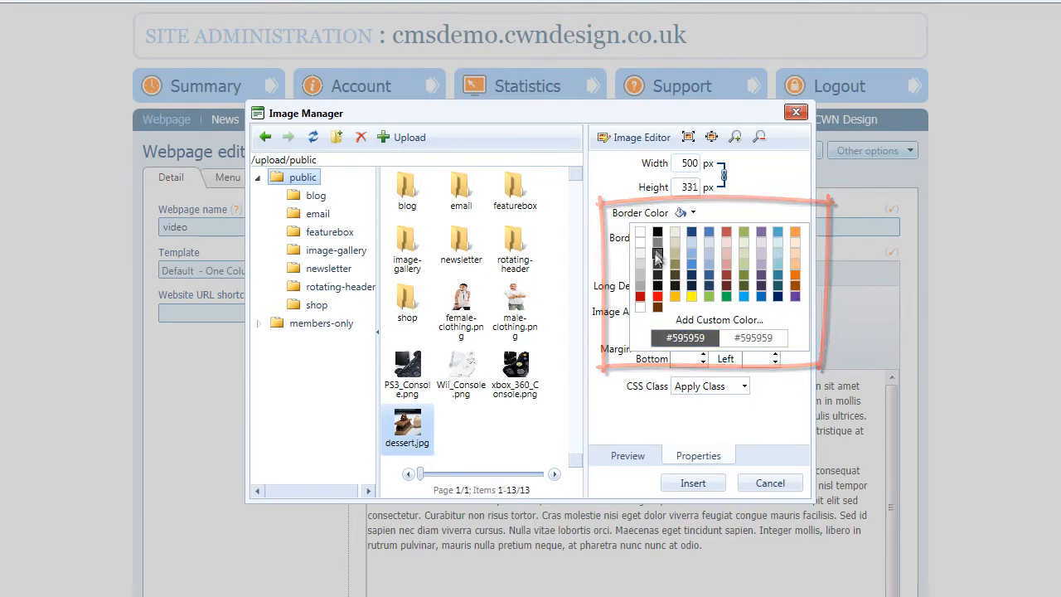
pyautogui.click(718, 321)
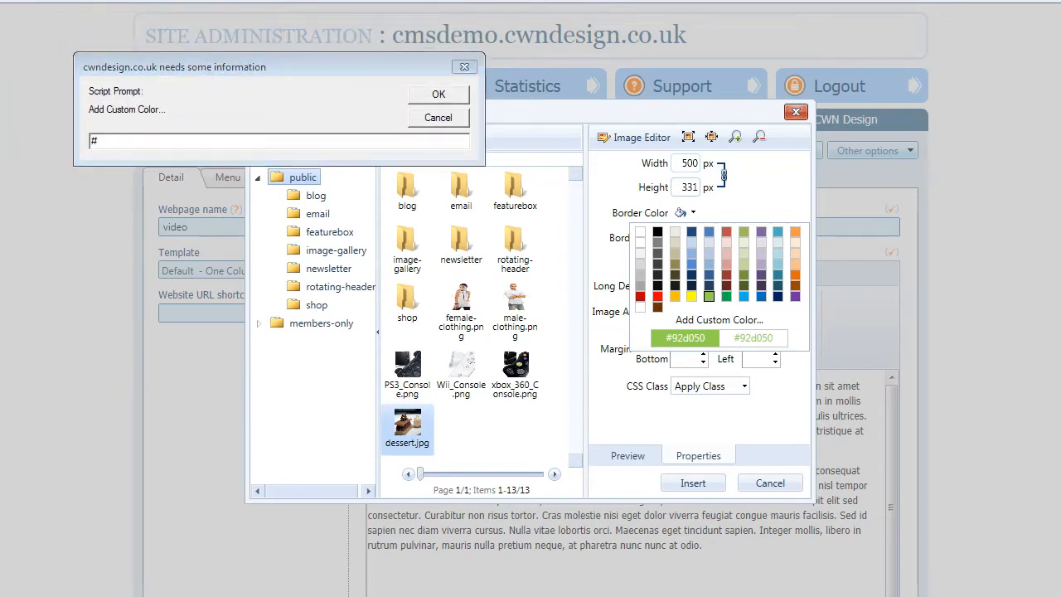
pyautogui.click(99, 141)
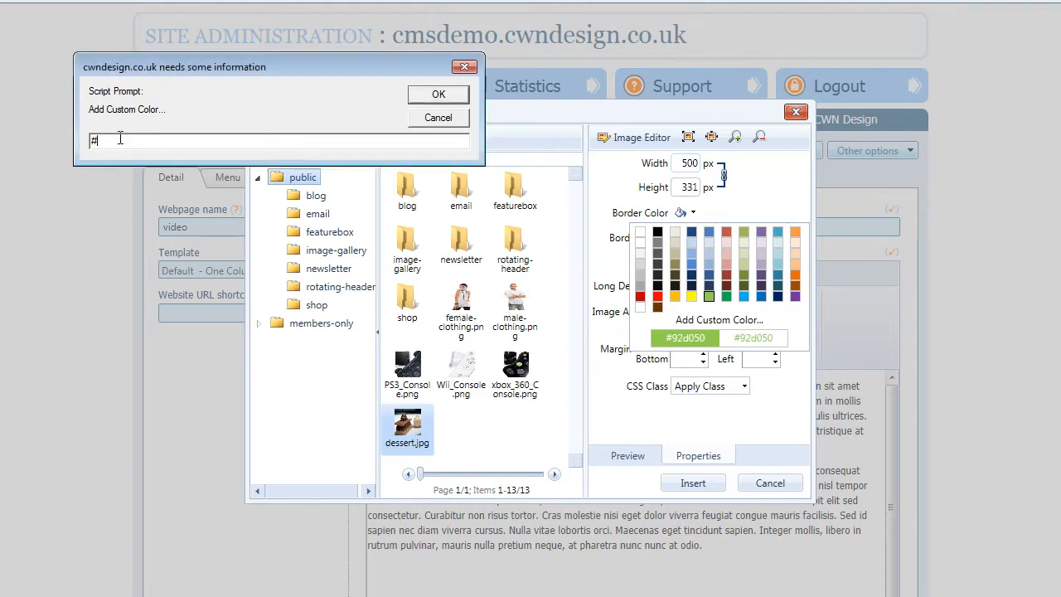
pyautogui.rightClick(119, 140)
pyautogui.click(159, 209)
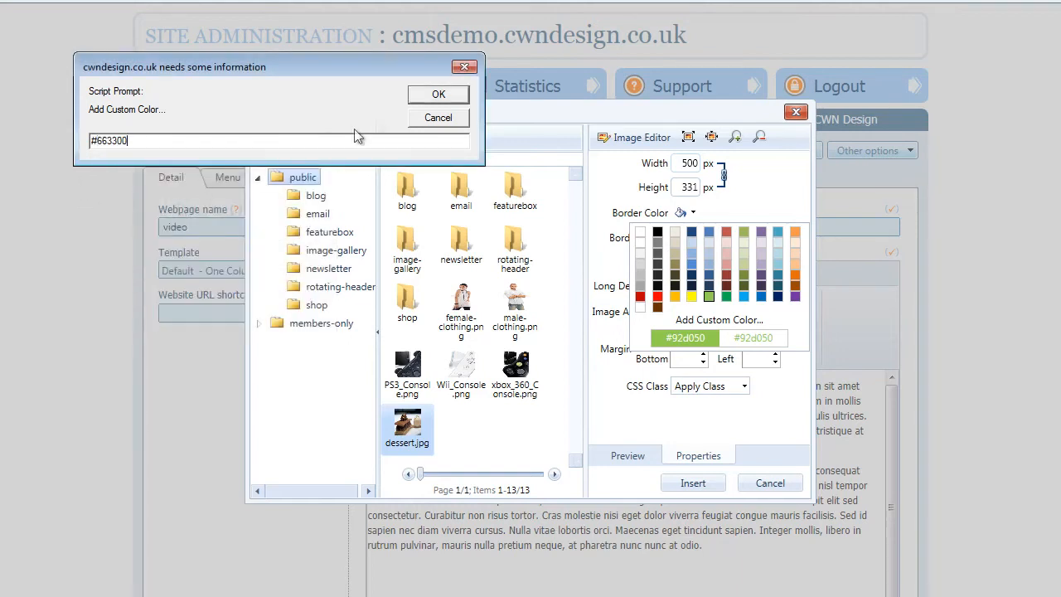
pyautogui.click(433, 93)
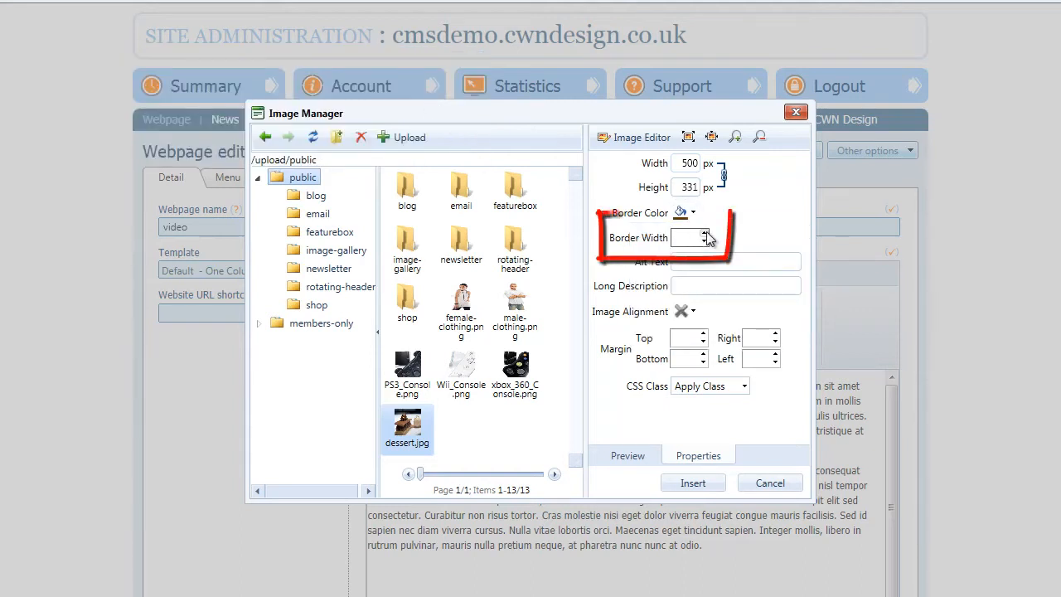
pyautogui.click(703, 237)
pyautogui.click(704, 234)
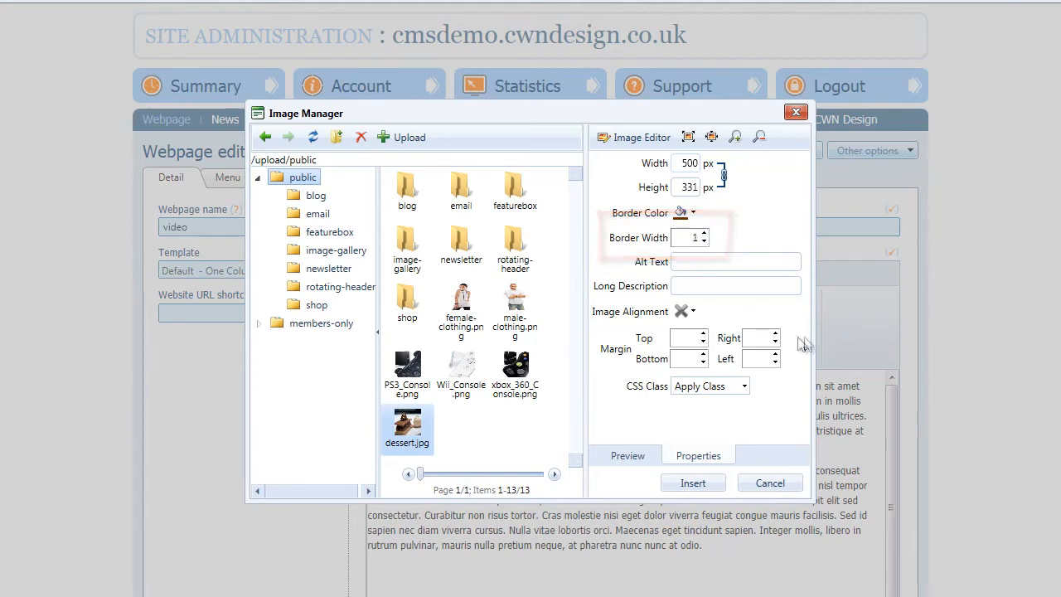
# Step: Set the image's alt text to "dessert" and insert it into the page content
pyautogui.click(688, 259)
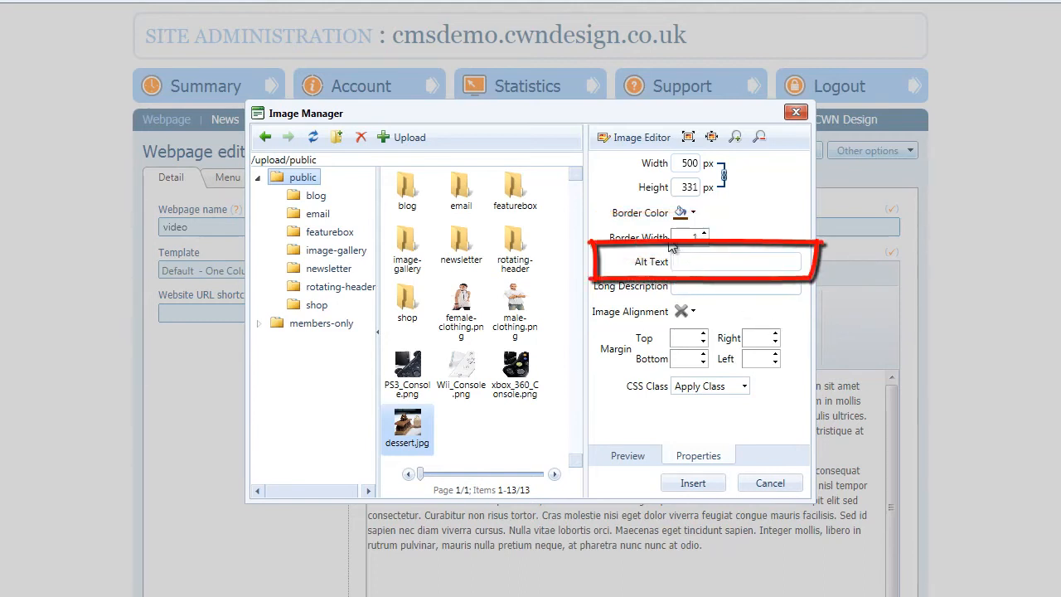
pyautogui.write('dessert')
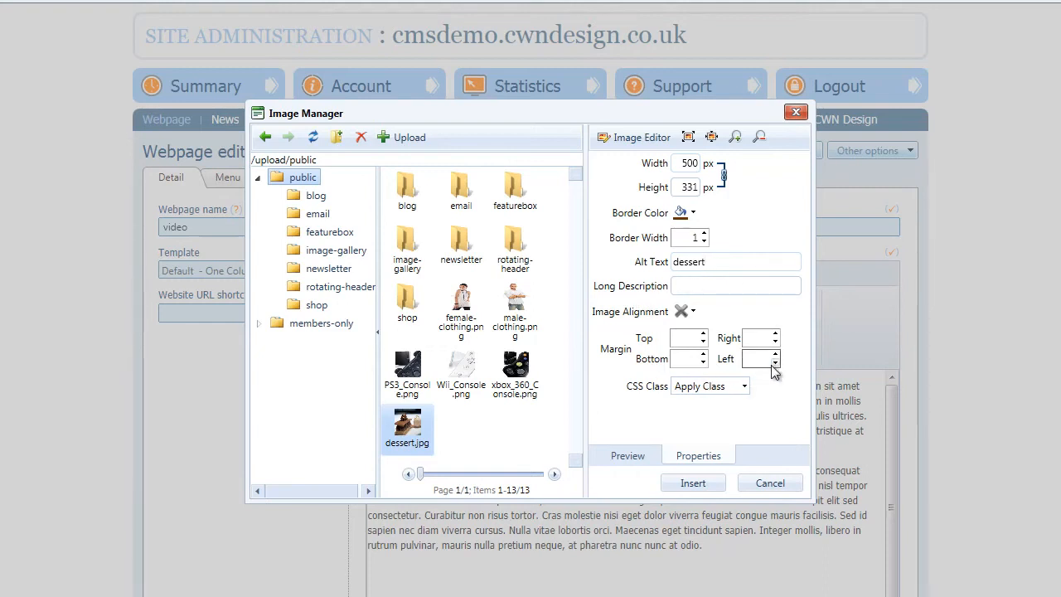
pyautogui.click(694, 484)
# Step: Open the properties of the dessert image inserted in the page content and choose right alignment
pyautogui.scroll(-3, 739, 406)
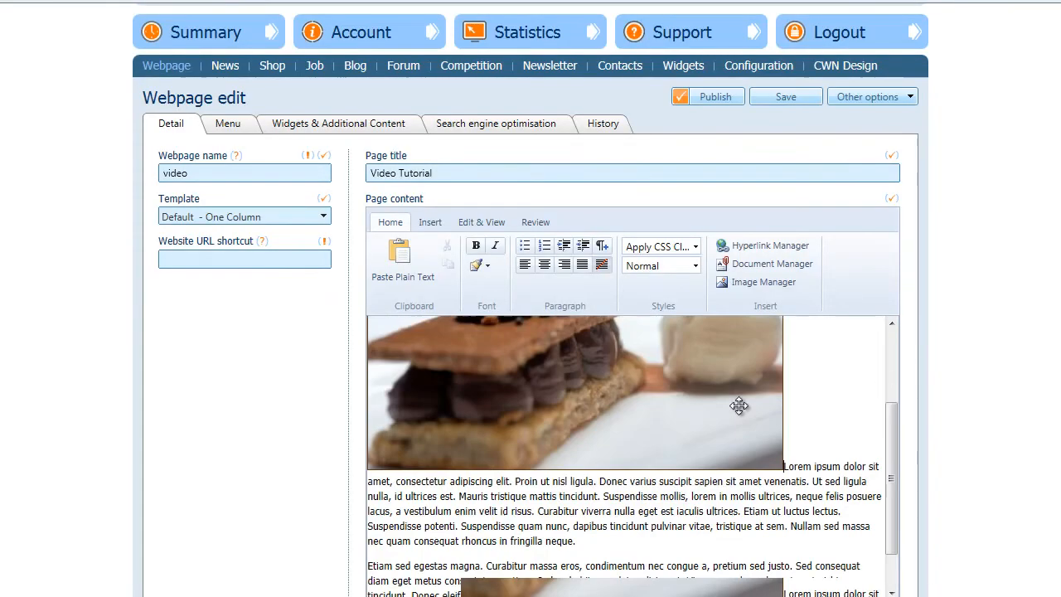
pyautogui.scroll(4, 739, 406)
pyautogui.scroll(-3, 734, 417)
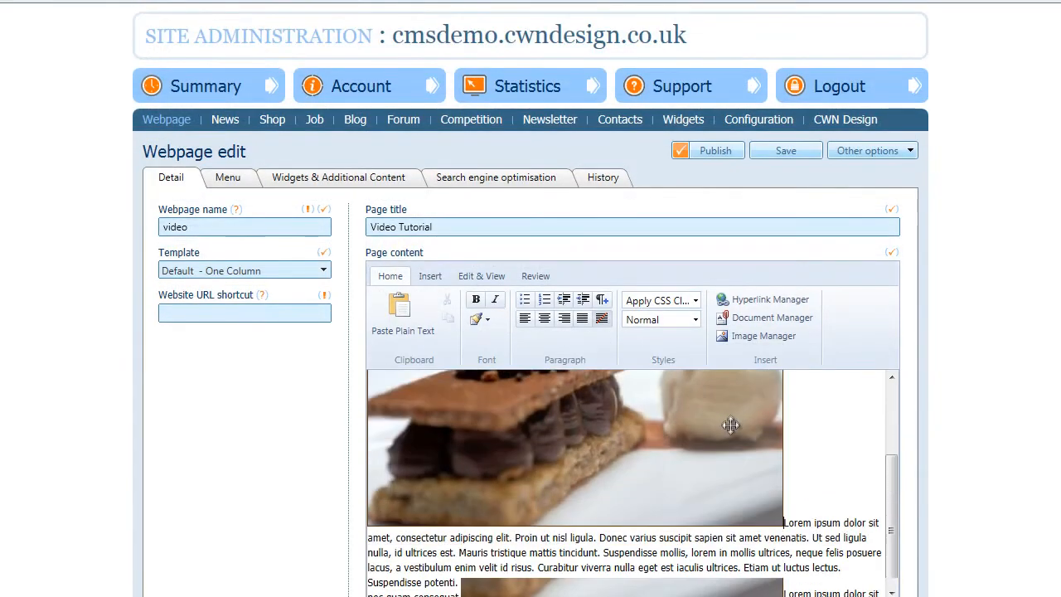
pyautogui.scroll(3, 716, 454)
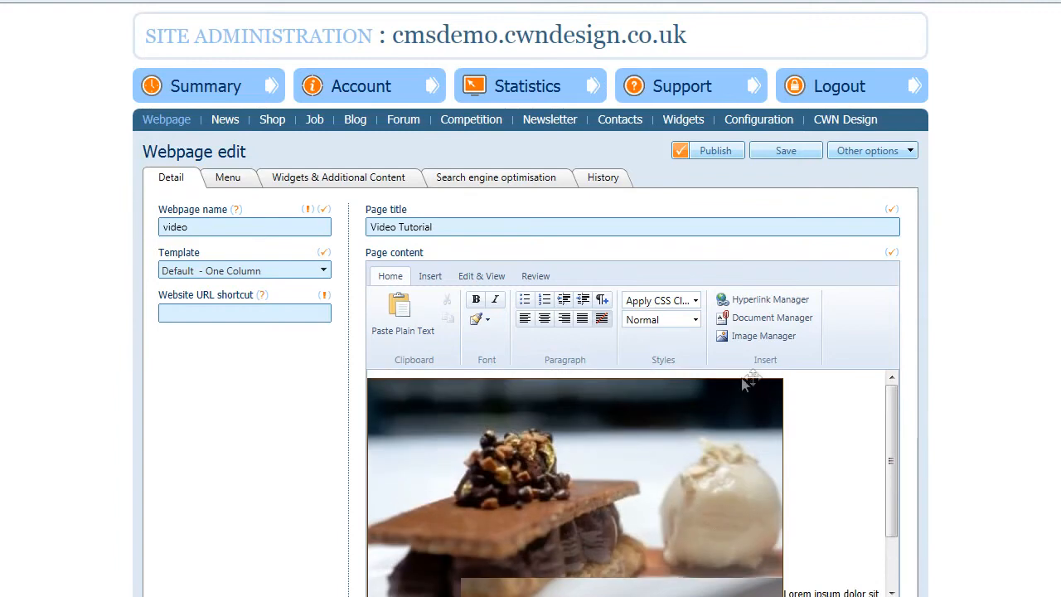
pyautogui.scroll(-3, 687, 440)
pyautogui.scroll(3, 791, 455)
pyautogui.scroll(-2, 1009, 48)
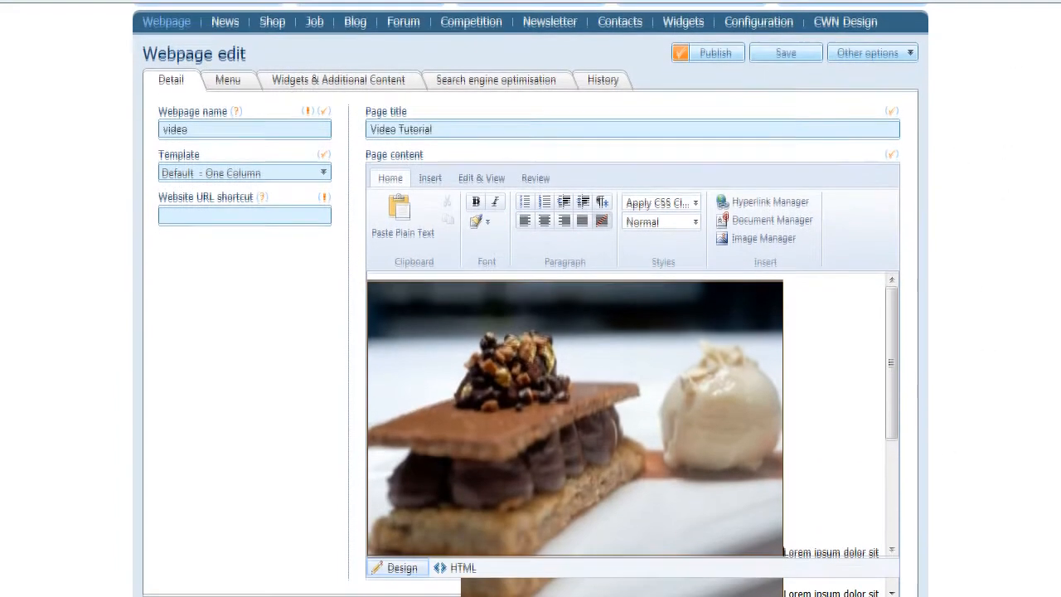
pyautogui.rightClick(554, 355)
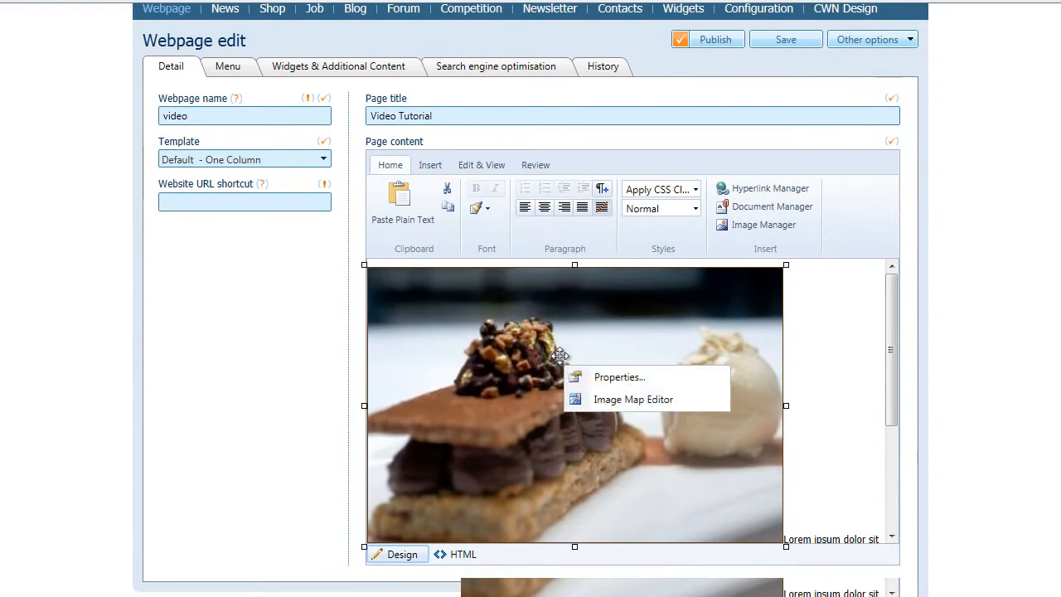
pyautogui.click(618, 376)
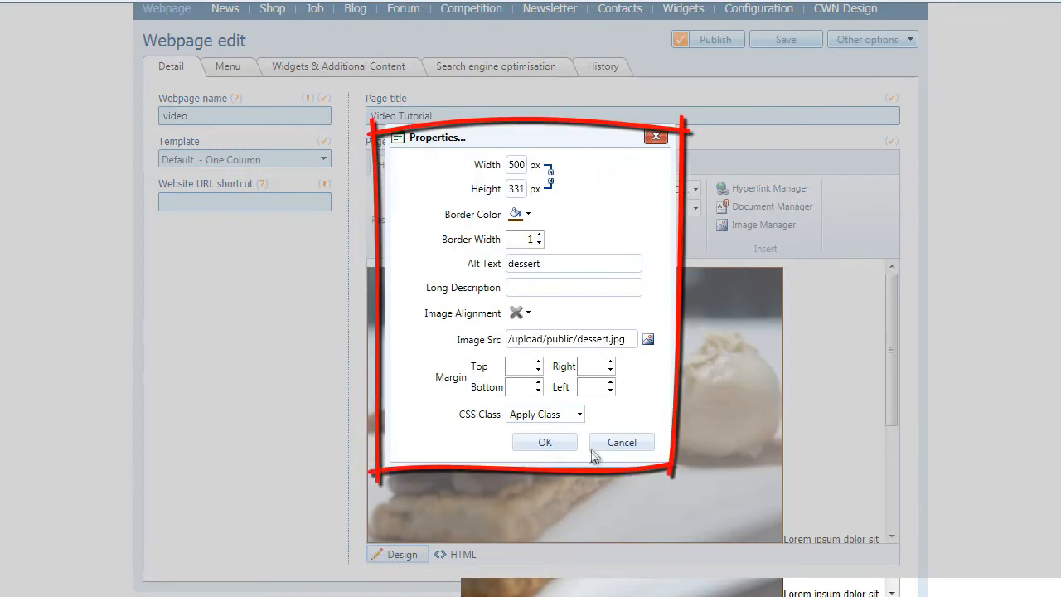
pyautogui.click(530, 314)
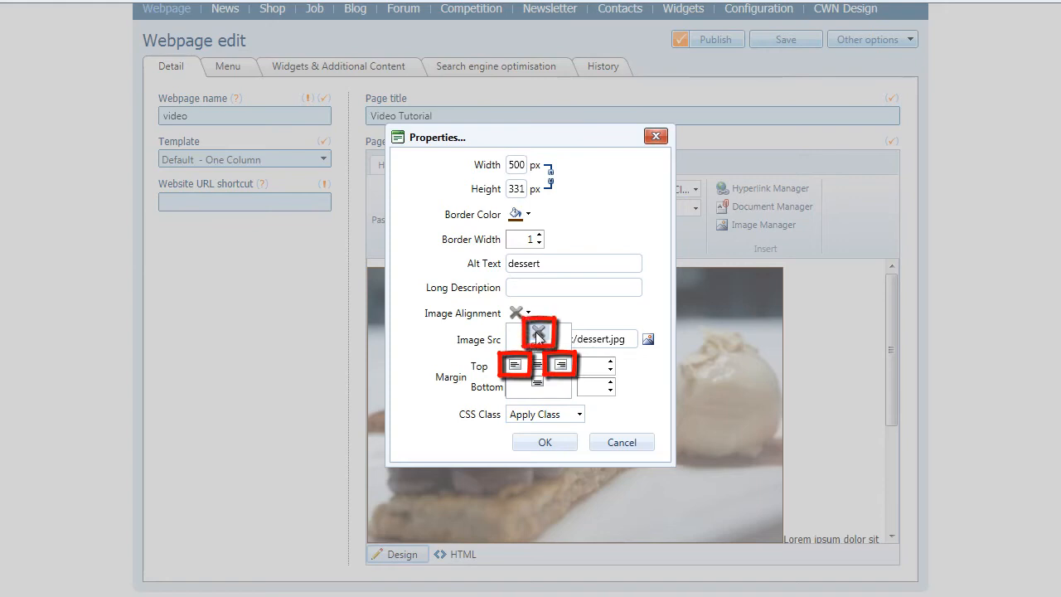
pyautogui.click(562, 366)
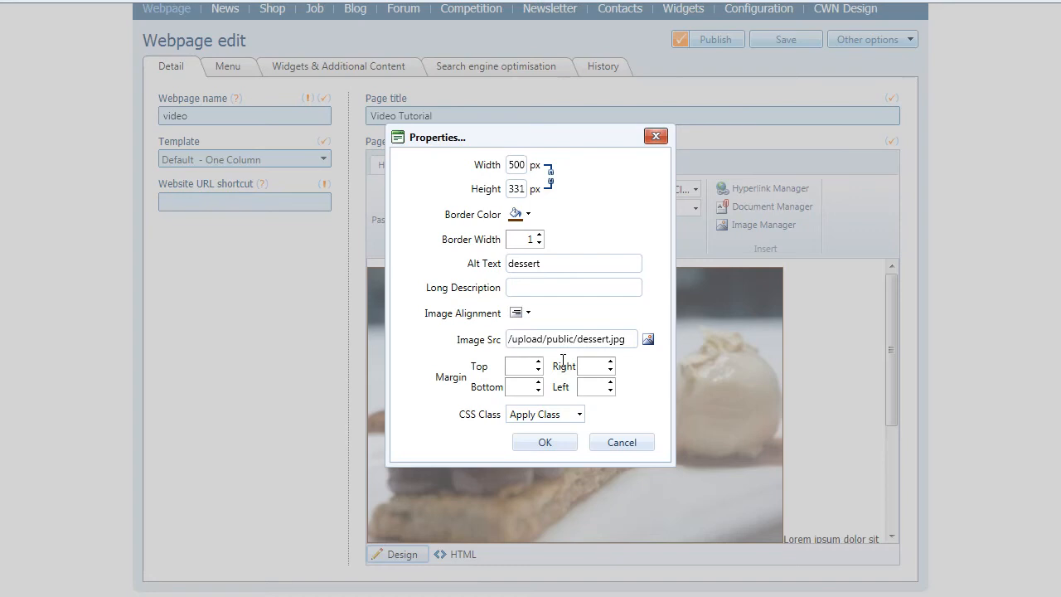
# Step: Apply the right alignment to the dessert image, save the webpage and preview its content
pyautogui.click(553, 442)
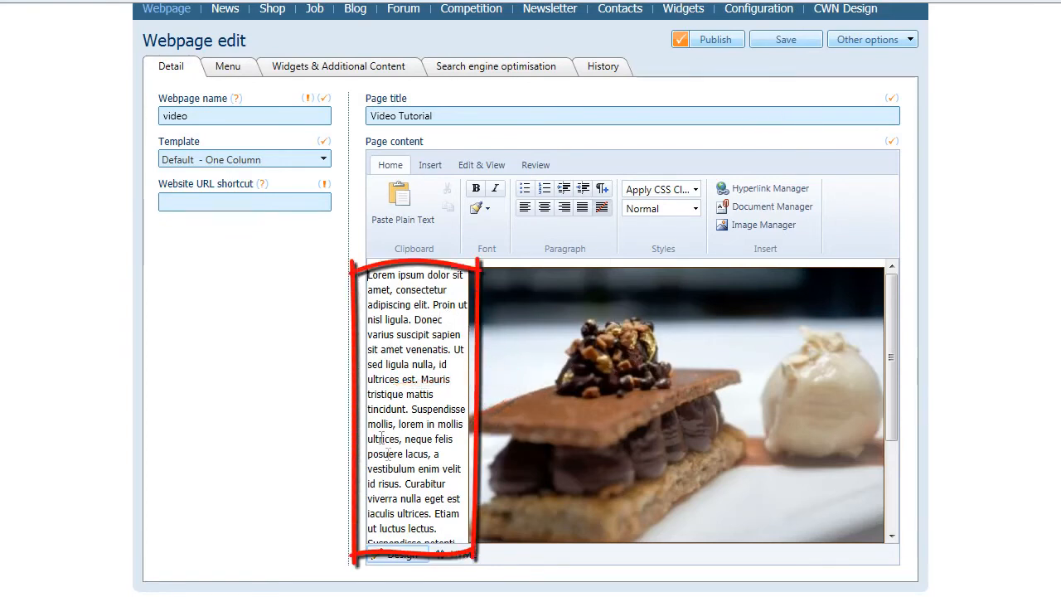
pyautogui.click(790, 43)
pyautogui.click(870, 42)
pyautogui.click(866, 58)
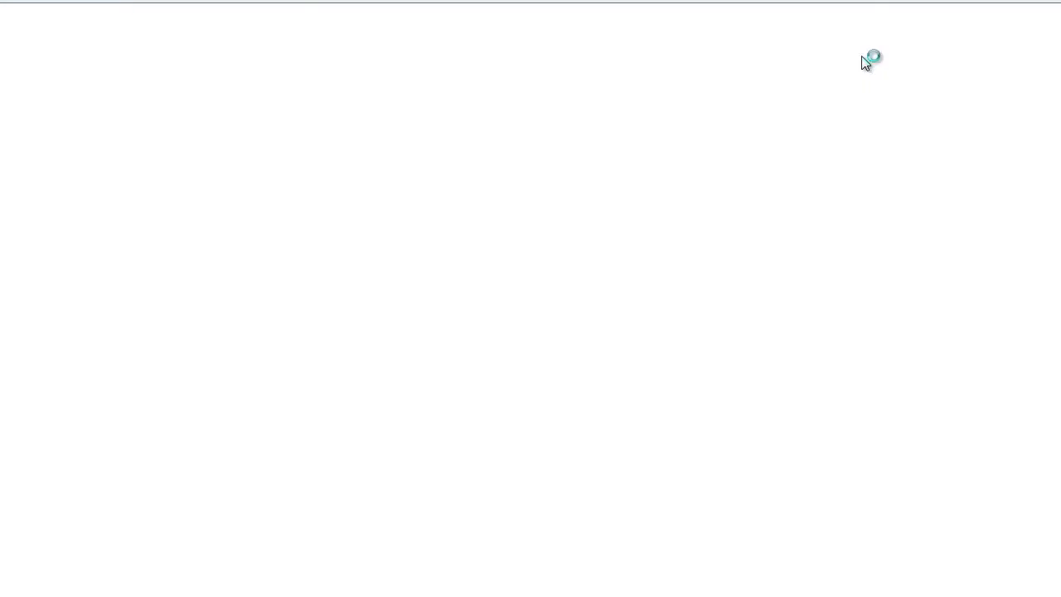
pyautogui.scroll(-3, 673, 421)
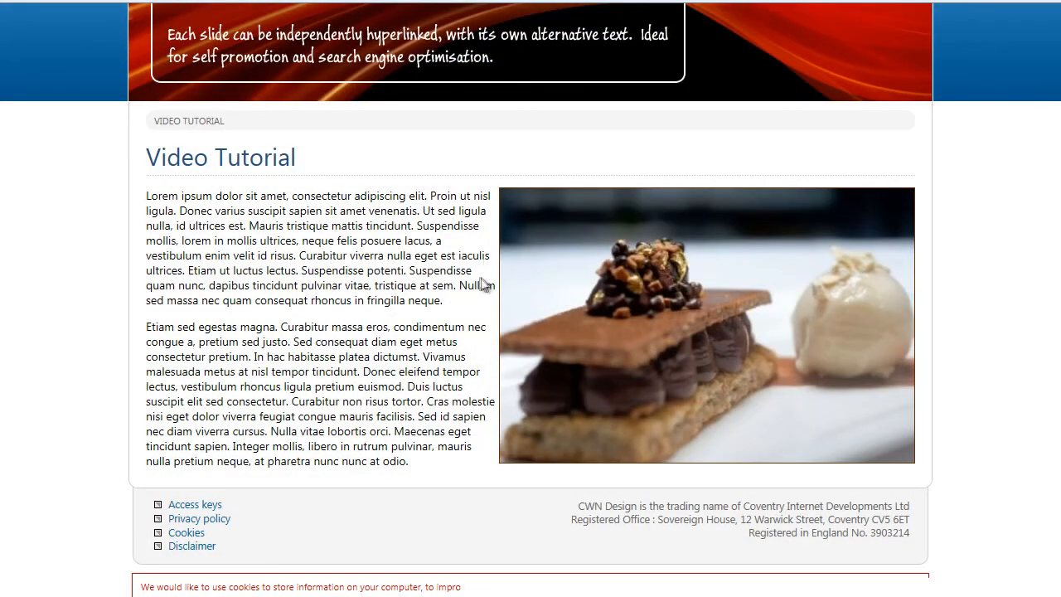
pyautogui.moveTo(493, 399); pyautogui.dragTo(504, 397)
pyautogui.click(503, 398)
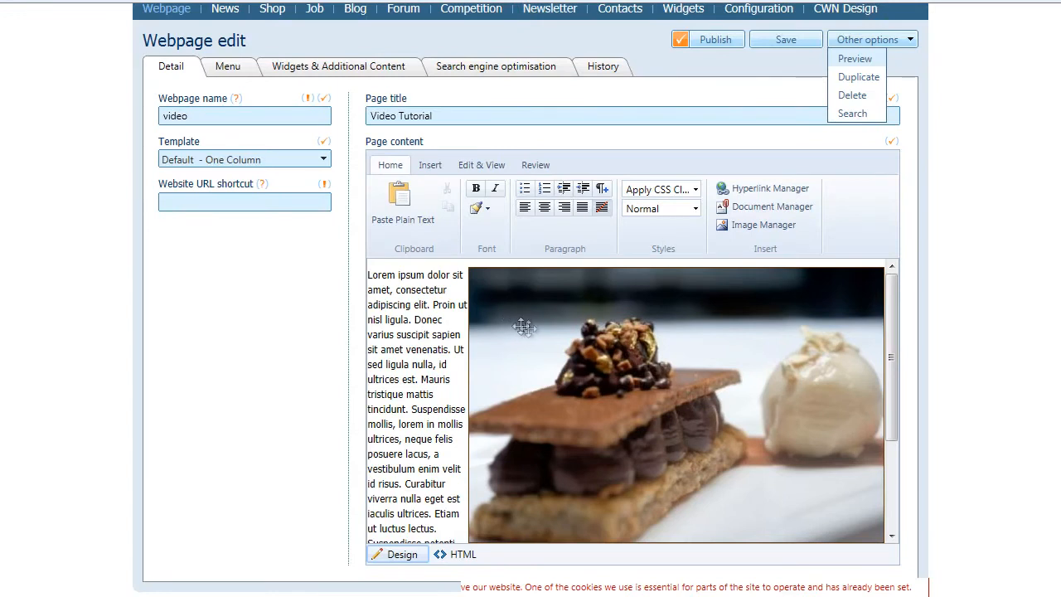
# Step: Set the dessert image's top margin to 5 and left margin to 10, and save the webpage
pyautogui.click(551, 315)
pyautogui.rightClick(551, 315)
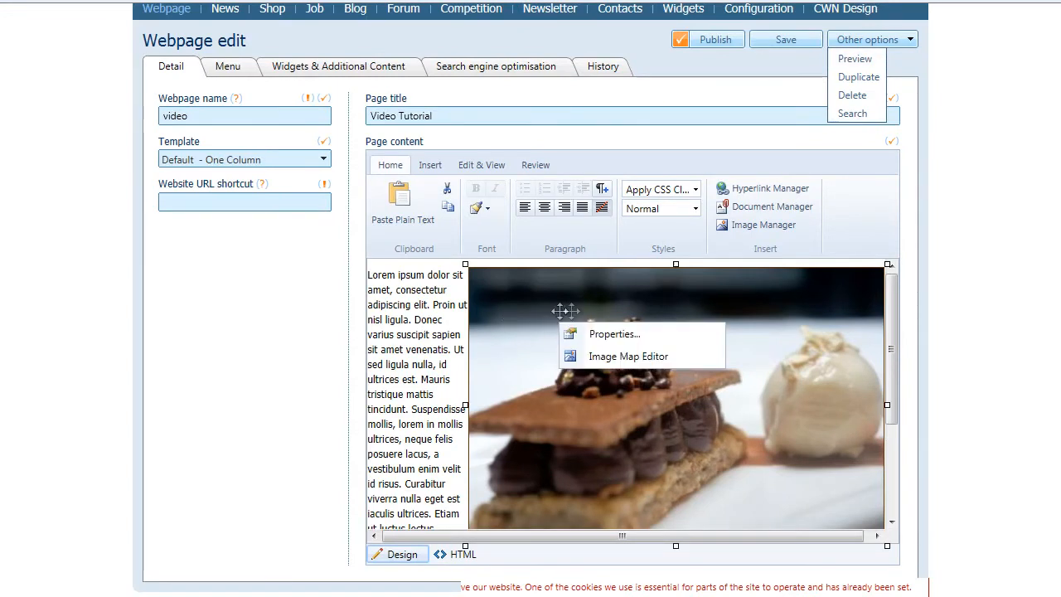
pyautogui.click(623, 335)
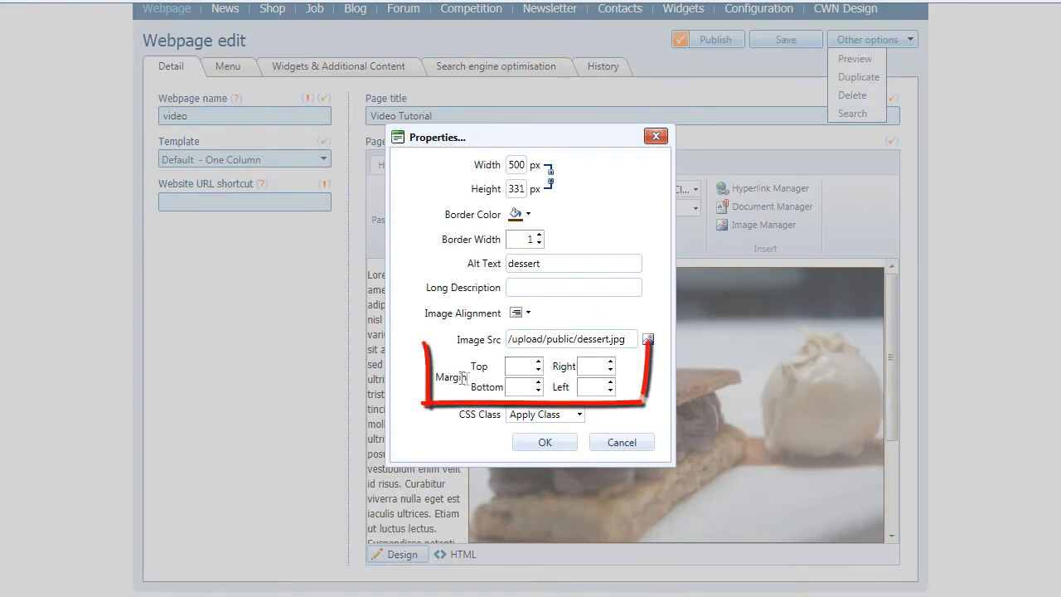
pyautogui.moveTo(535, 138); pyautogui.dragTo(265, 151)
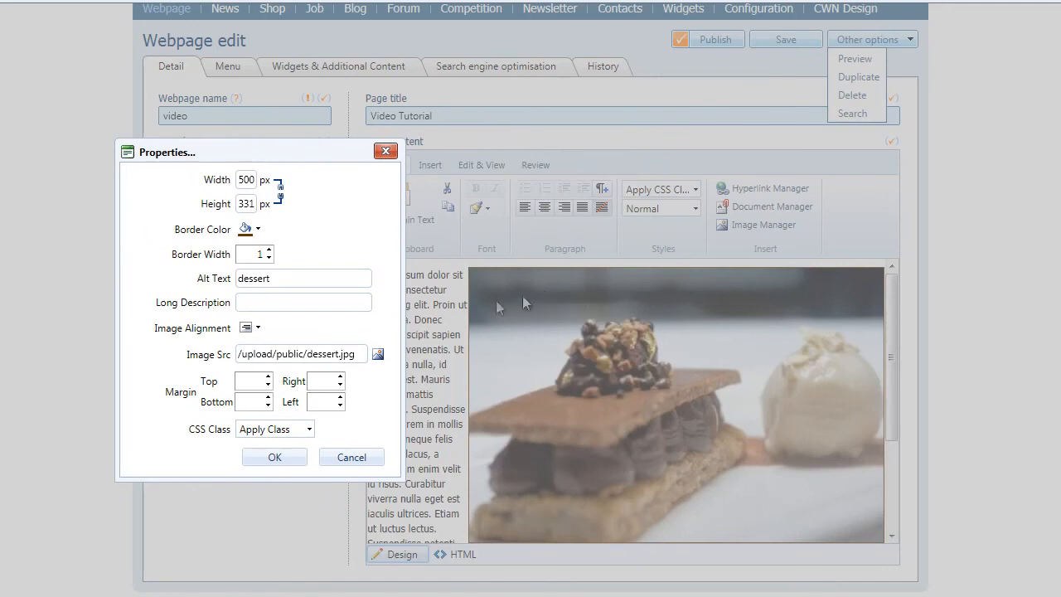
pyautogui.click(249, 381)
pyautogui.click(271, 460)
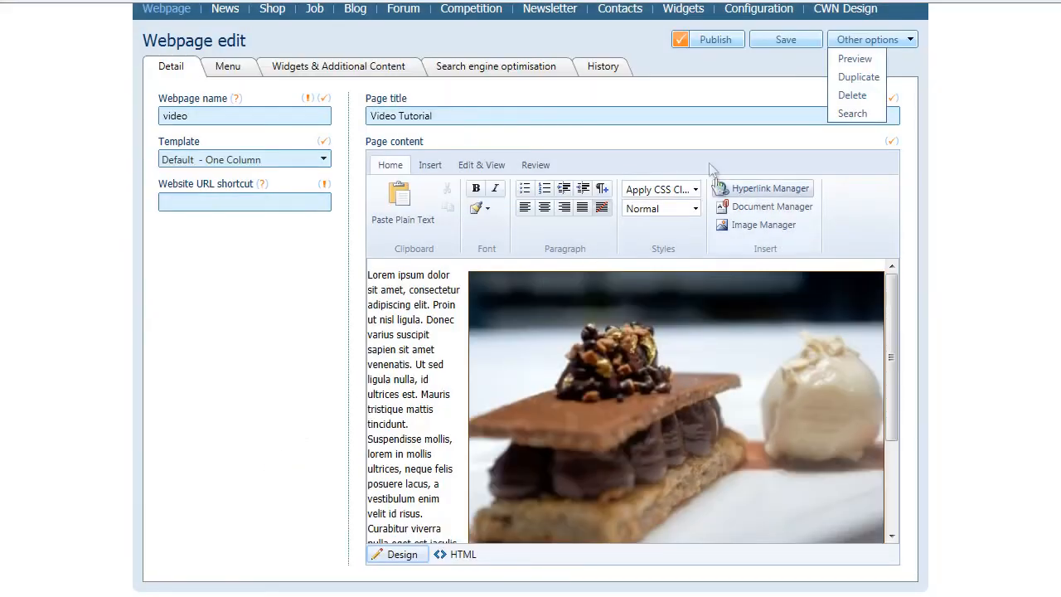
pyautogui.click(791, 38)
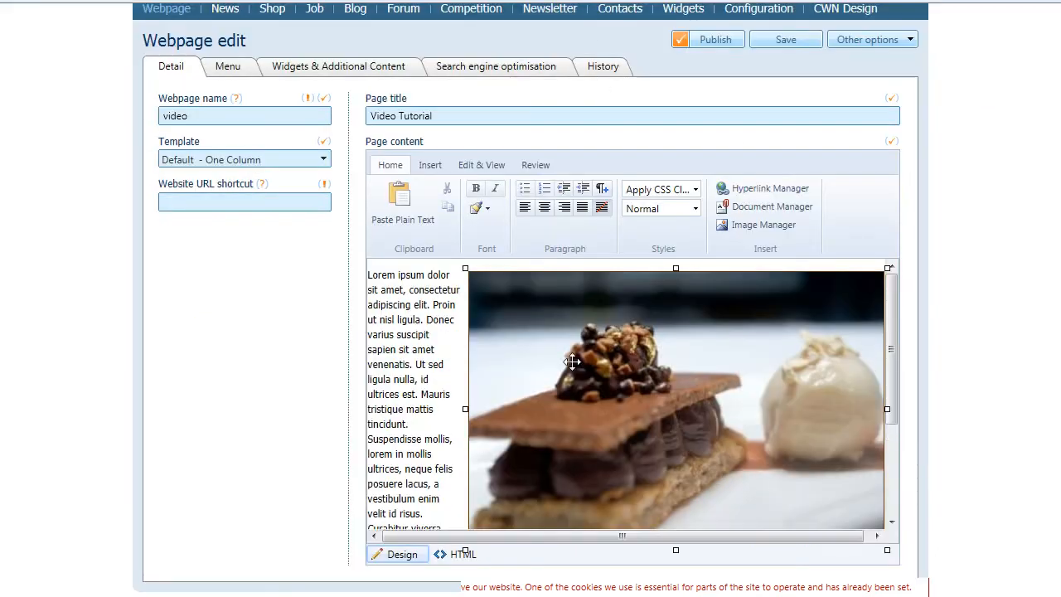
# Step: Increase the dessert image's left margin, save the webpage and refresh its preview
pyautogui.rightClick(580, 370)
pyautogui.click(640, 382)
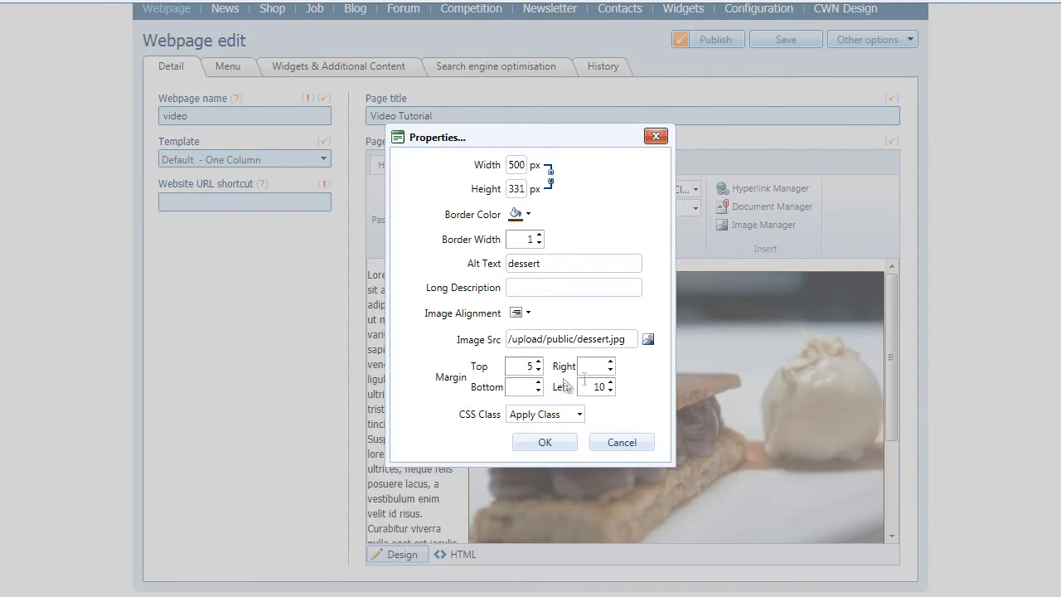
pyautogui.write('2')
pyautogui.click(540, 440)
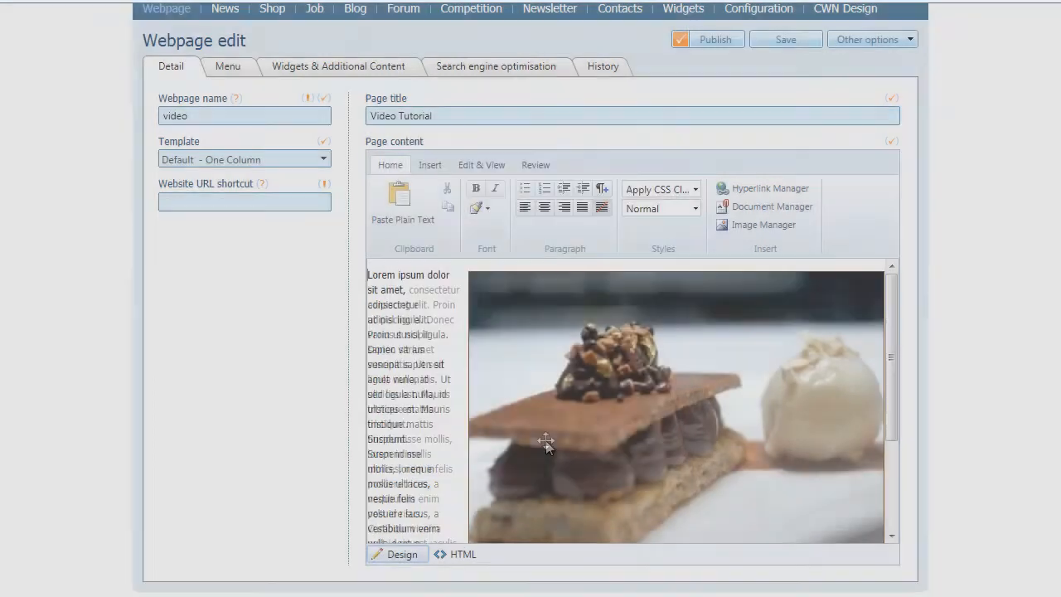
pyautogui.click(786, 40)
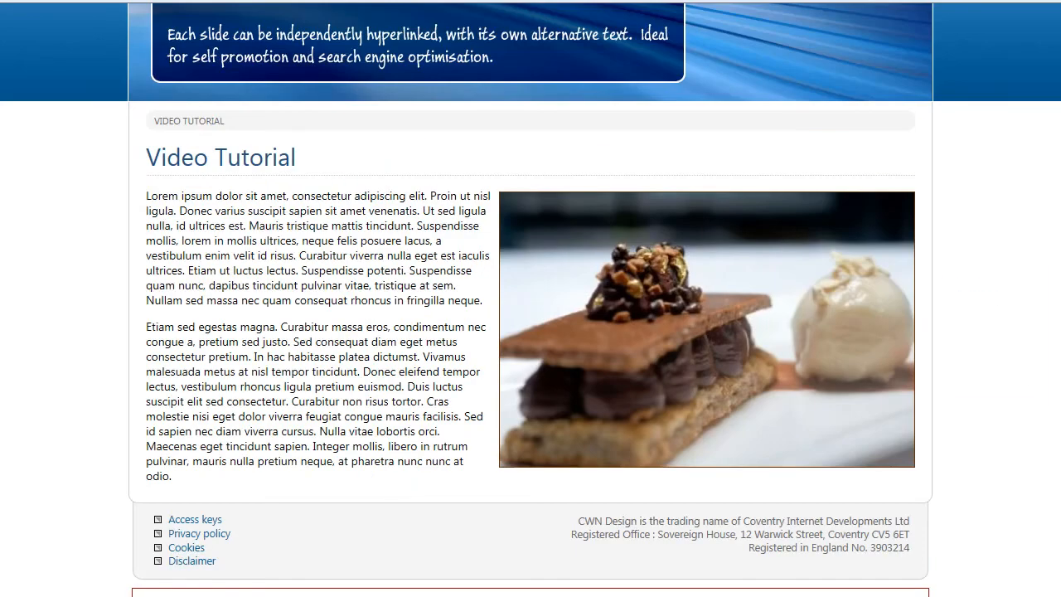
pyautogui.press('F5')
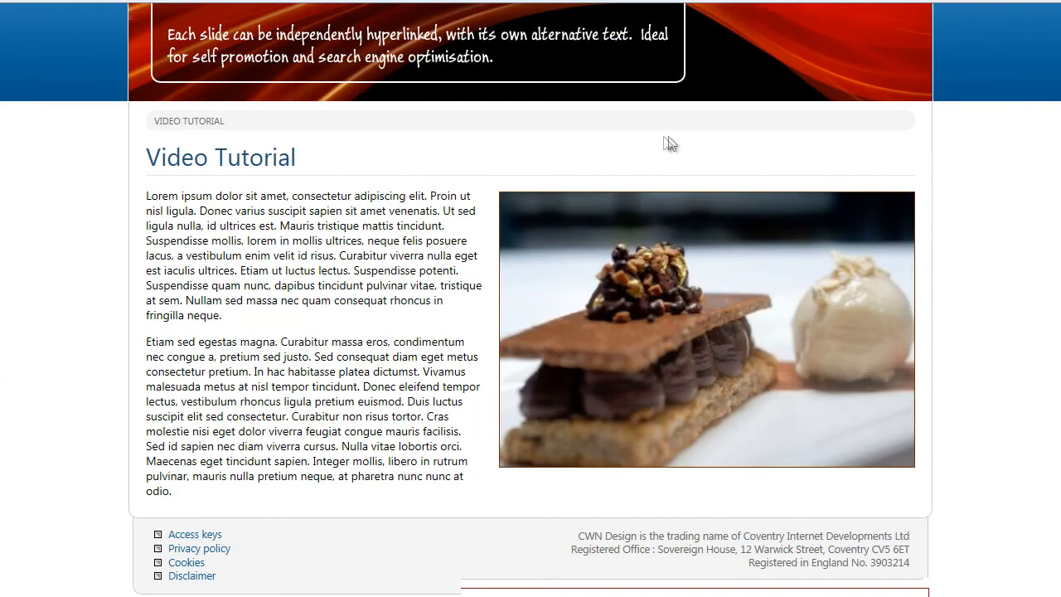